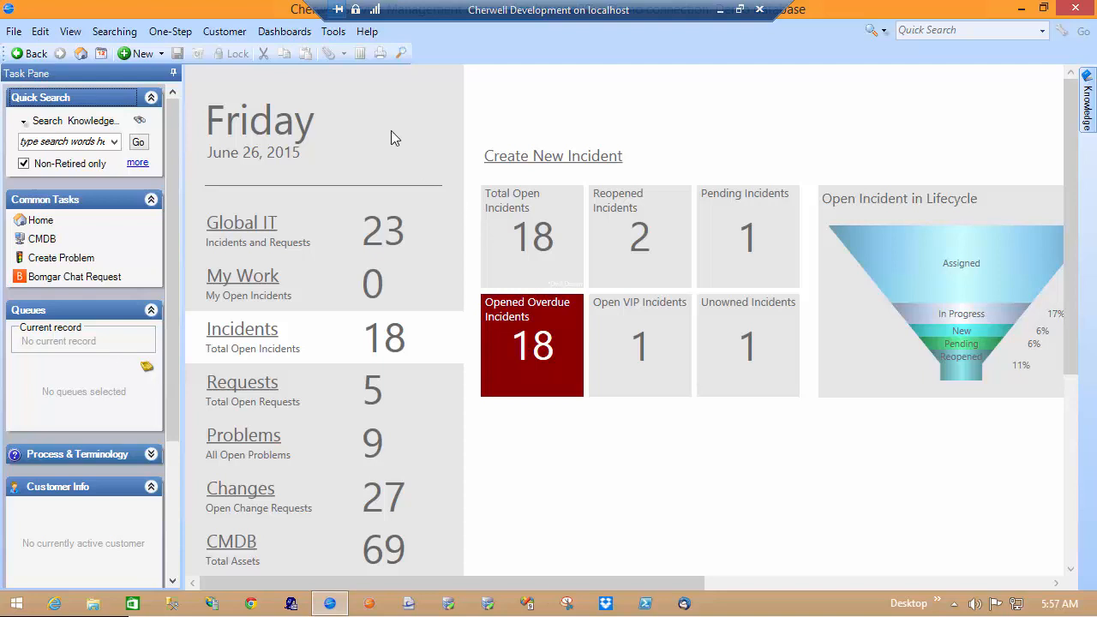
Open the Report Manager and start a new report that uses Cherwell Report Writer as the reporting tool
{"action": "left_click", "coordinate": [342, 32]}
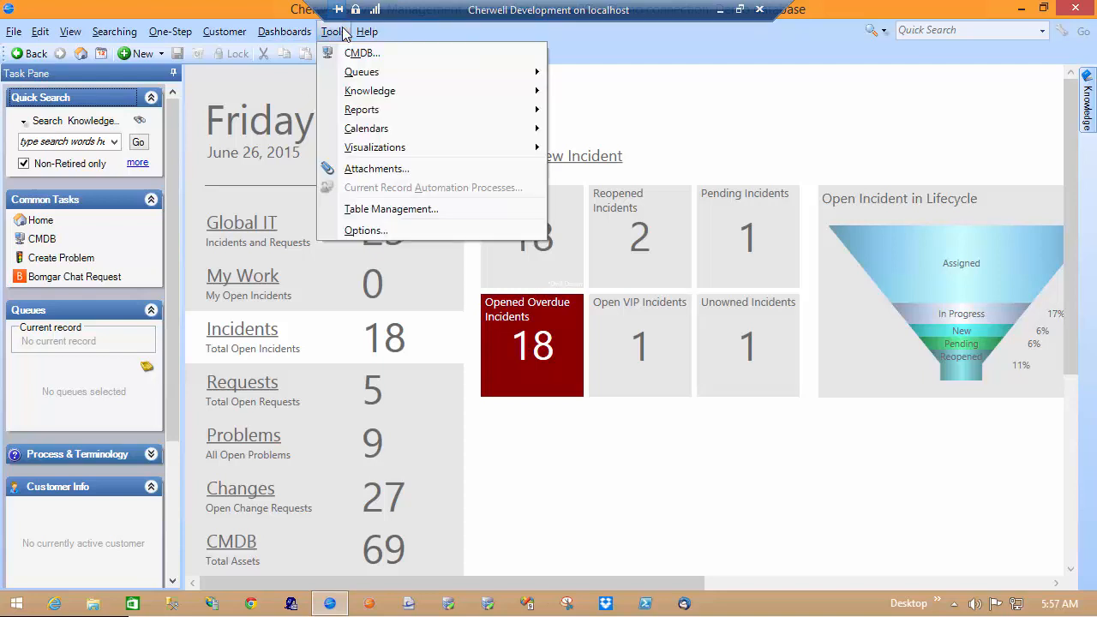
{"action": "mouse_move", "coordinate": [371, 108]}
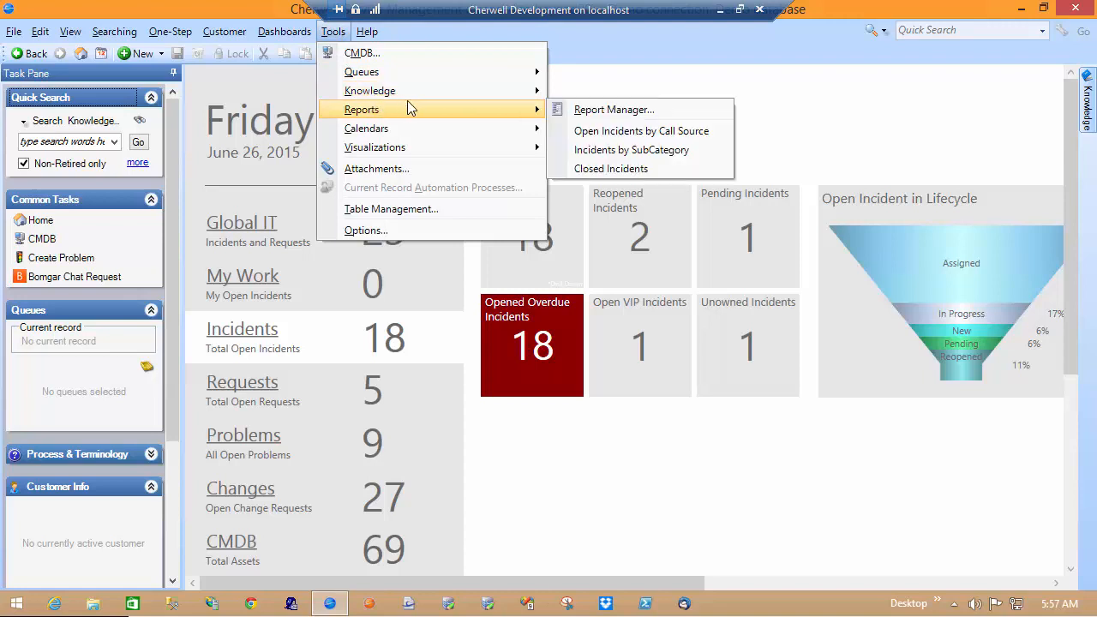
{"action": "left_click", "coordinate": [580, 113]}
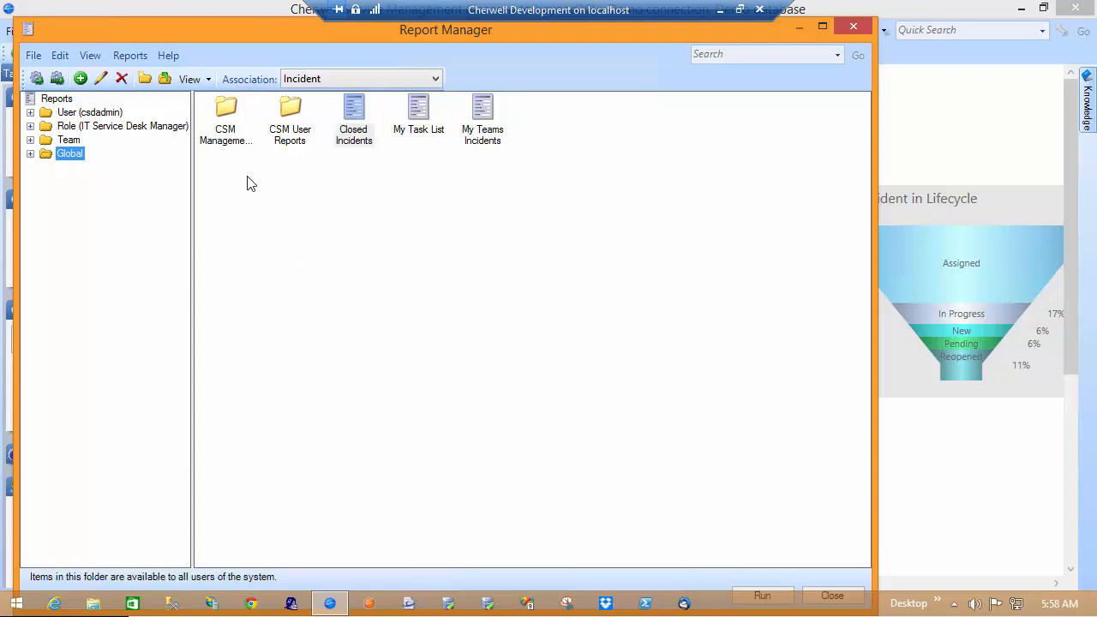
{"action": "left_click", "coordinate": [80, 79]}
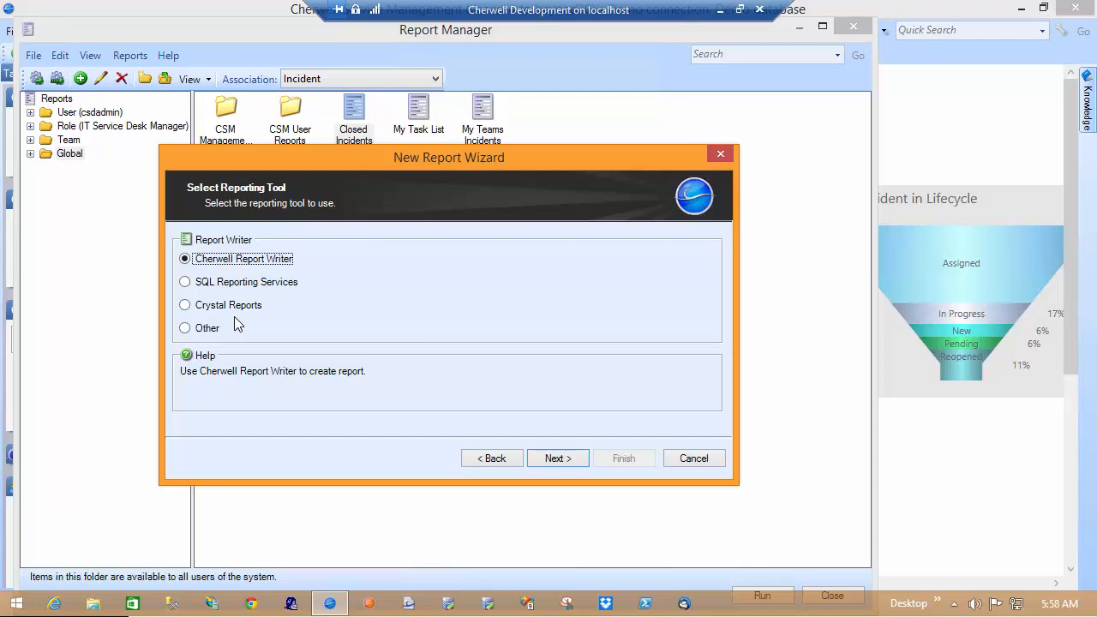
{"action": "left_click", "coordinate": [554, 461]}
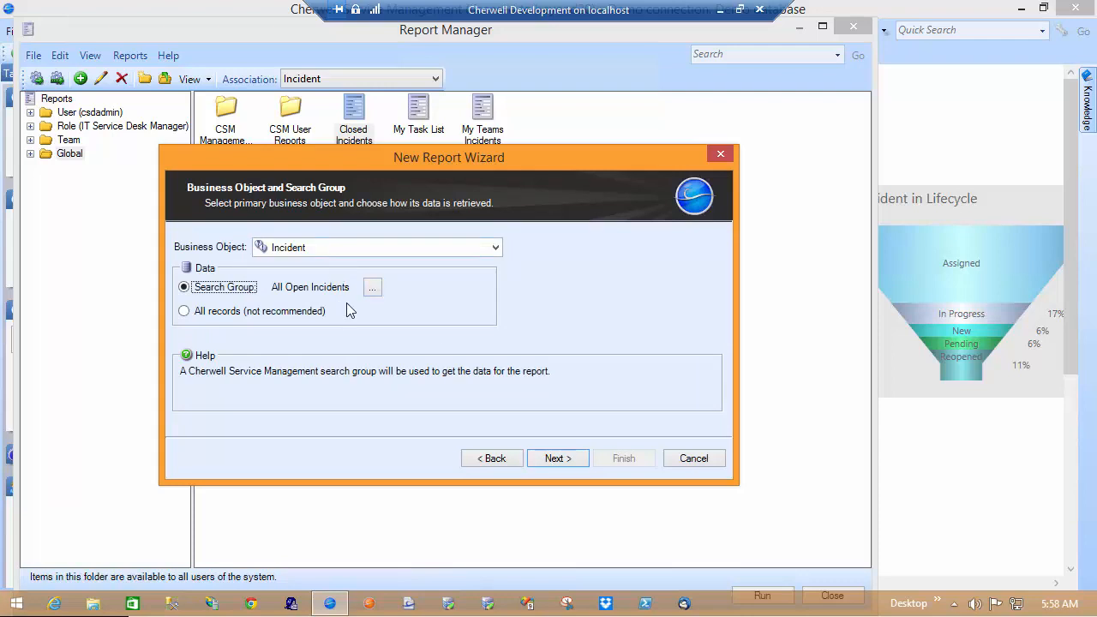
Choose the global search All Open Incidents as the search group supplying the report's Incident data
{"action": "left_click", "coordinate": [372, 291]}
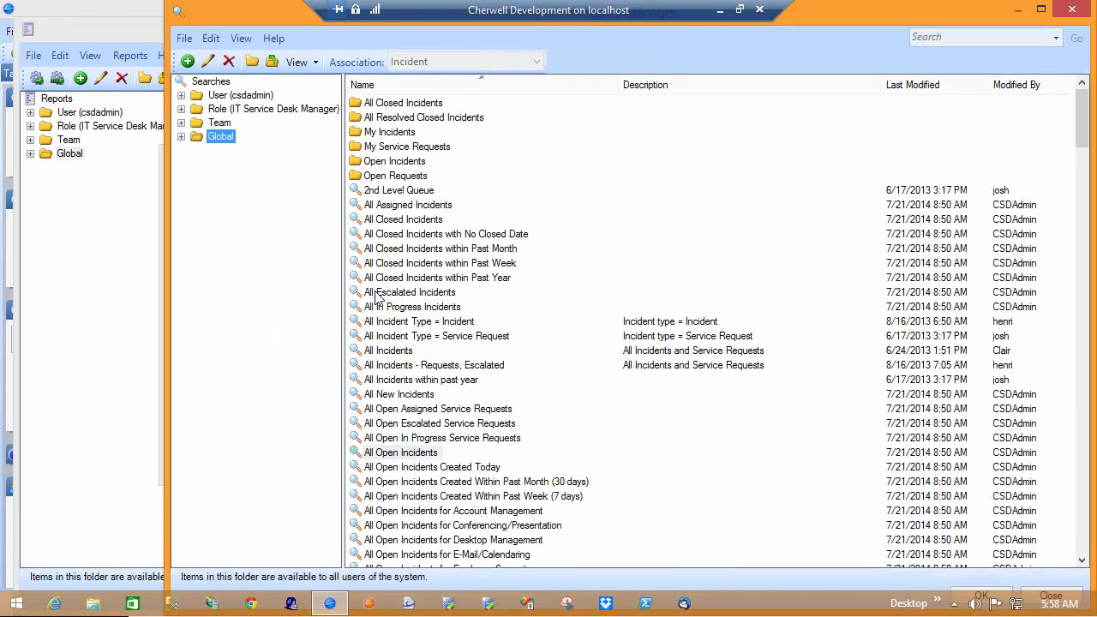
{"action": "left_click", "coordinate": [417, 454]}
{"action": "double_click", "coordinate": [415, 454]}
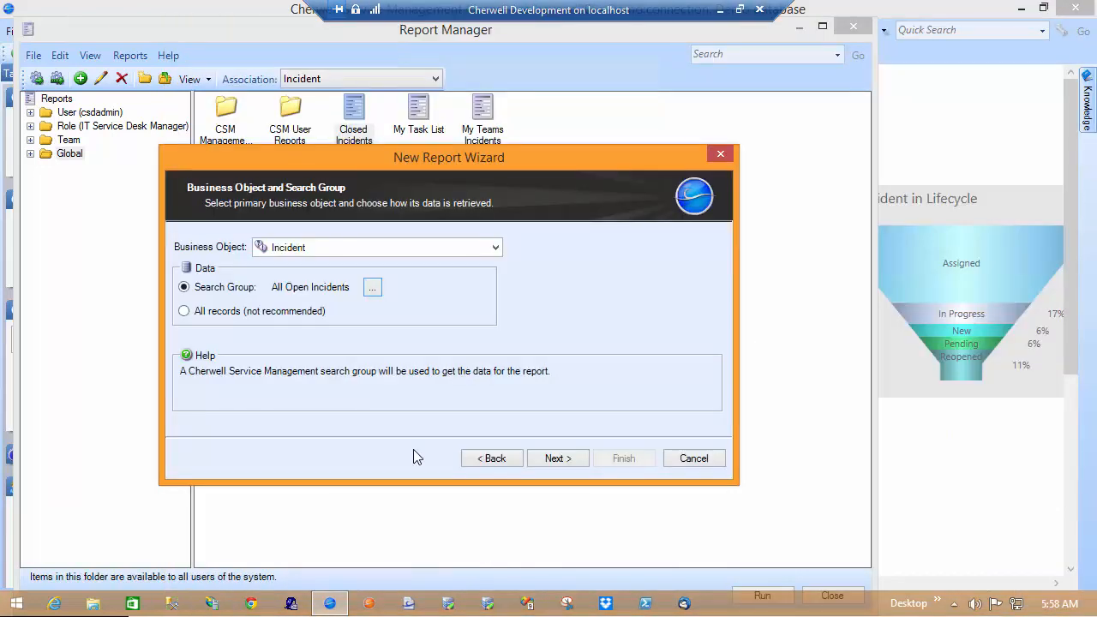
Examine the criteria of the All Open Incidents search without editing them, and pick that search as the report's search group again
{"action": "left_click", "coordinate": [372, 289]}
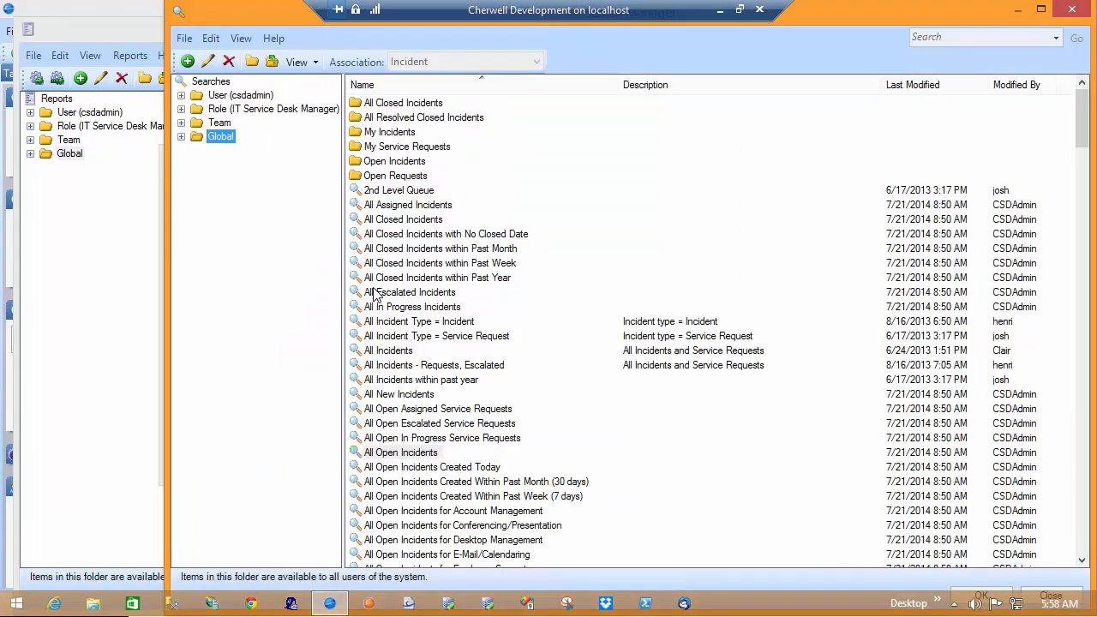
{"action": "right_click", "coordinate": [406, 454]}
{"action": "left_click", "coordinate": [437, 480]}
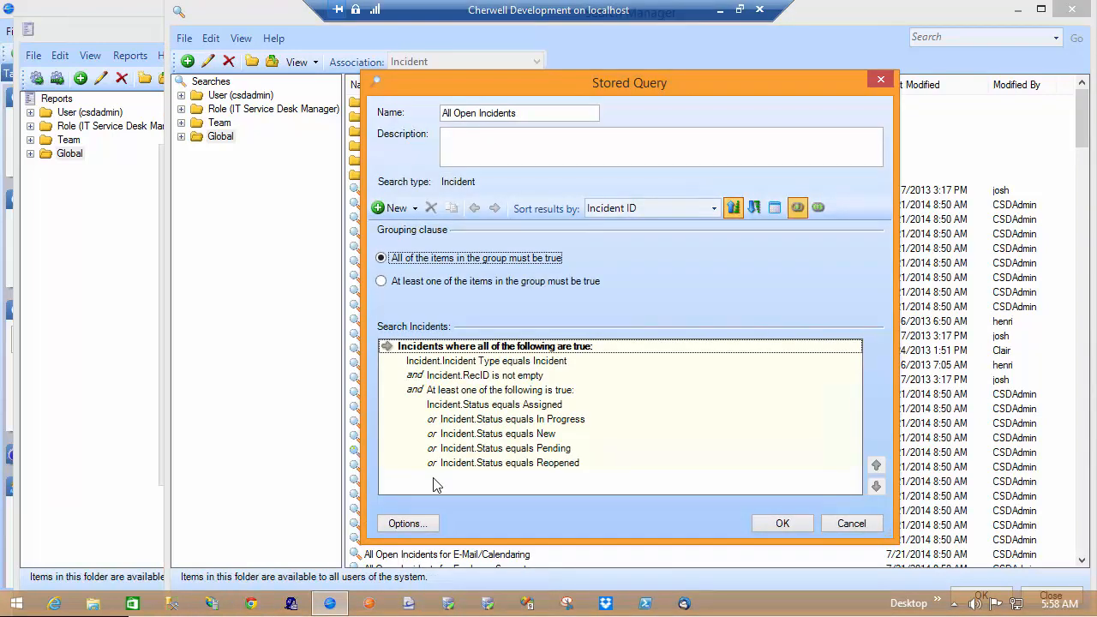
{"action": "left_click", "coordinate": [846, 523]}
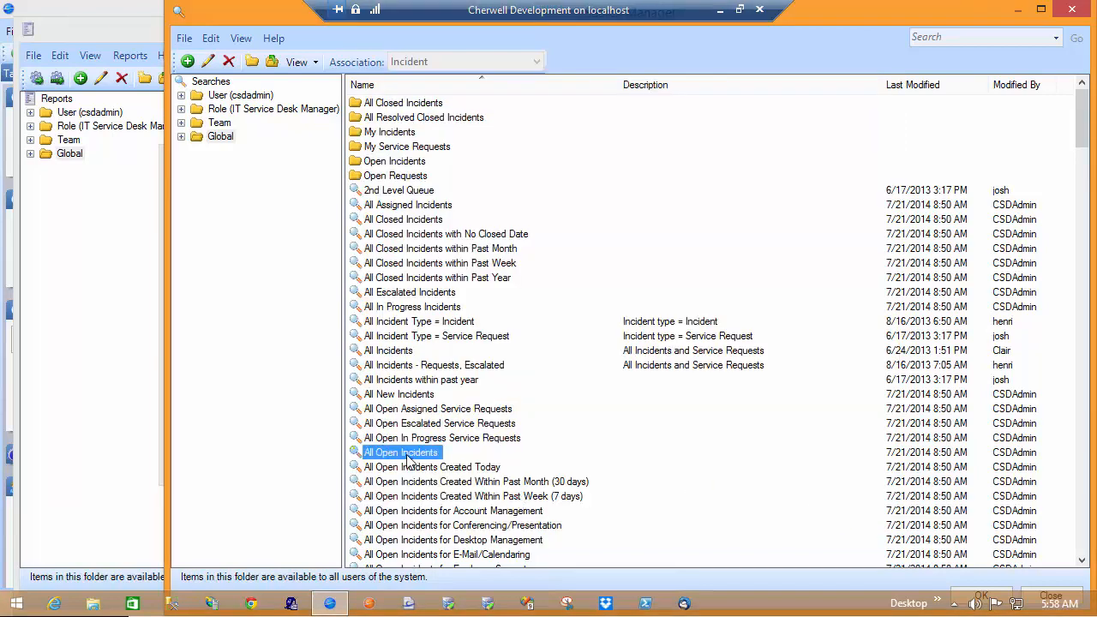
{"action": "double_click", "coordinate": [408, 457]}
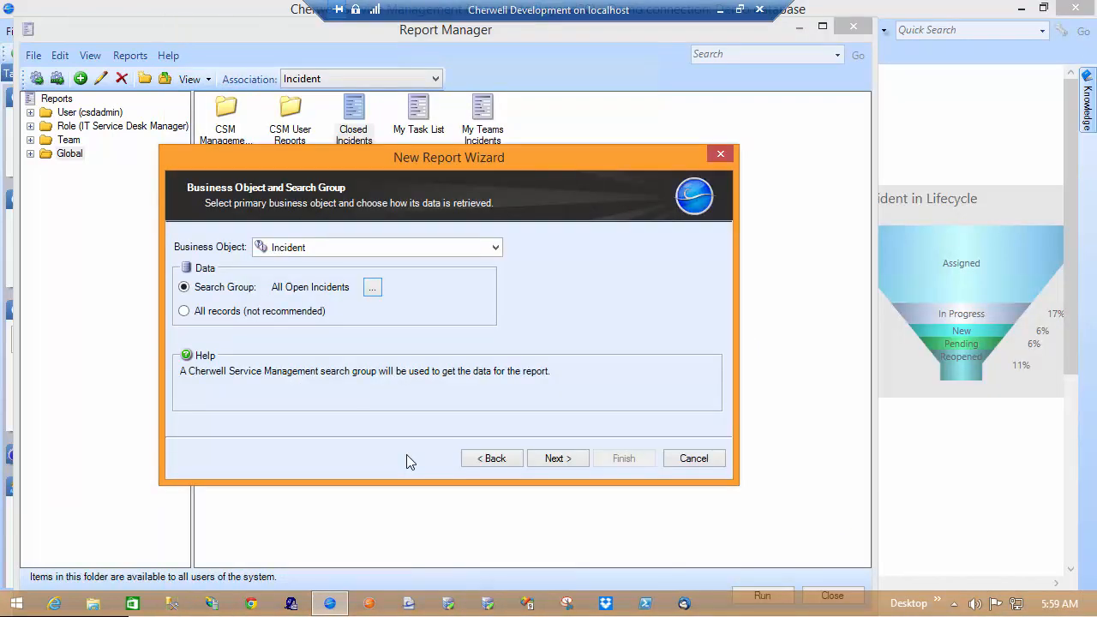
Add the Category and Incident ID fields to the fields displayed in the report
{"action": "left_click", "coordinate": [556, 460]}
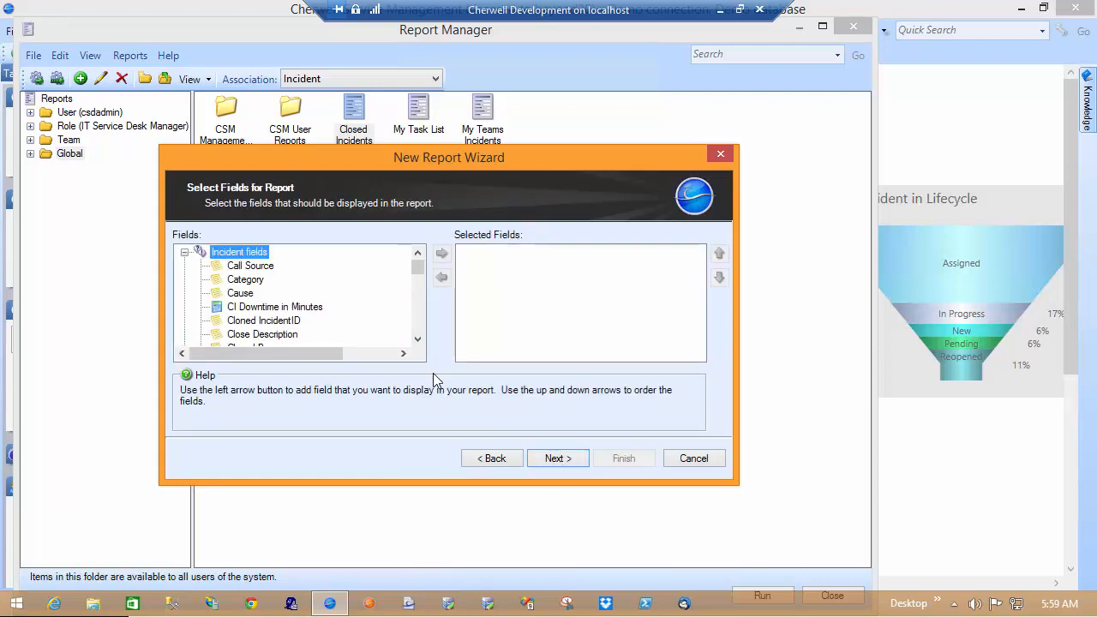
{"action": "double_click", "coordinate": [245, 281]}
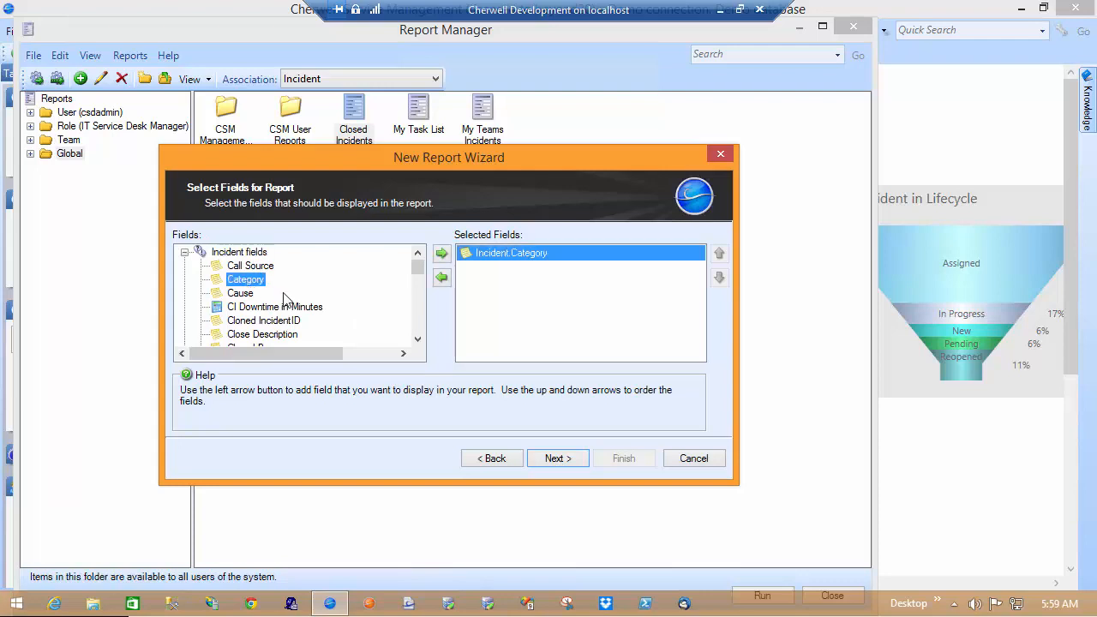
{"action": "left_click", "coordinate": [417, 340]}
{"action": "left_click", "coordinate": [417, 340]}
{"action": "left_click", "coordinate": [417, 340]}
{"action": "left_click", "coordinate": [418, 341]}
{"action": "left_click", "coordinate": [417, 340]}
{"action": "left_click", "coordinate": [417, 340]}
{"action": "left_click", "coordinate": [418, 340]}
{"action": "left_click", "coordinate": [418, 340]}
{"action": "left_click", "coordinate": [418, 340]}
{"action": "left_click", "coordinate": [418, 340]}
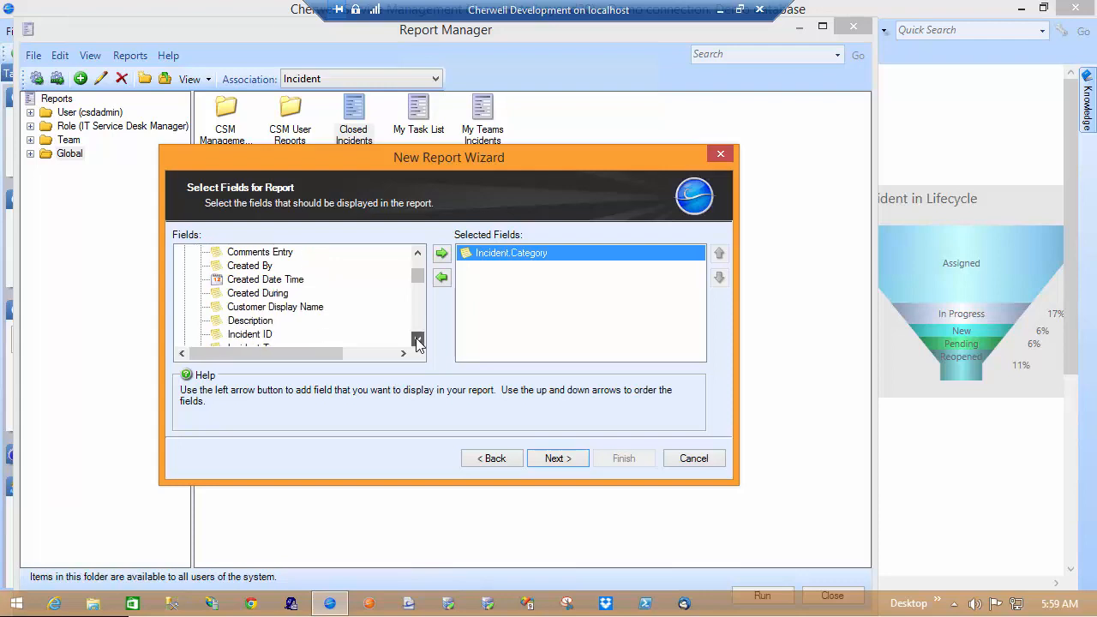
{"action": "left_click", "coordinate": [417, 340]}
{"action": "left_click", "coordinate": [417, 340]}
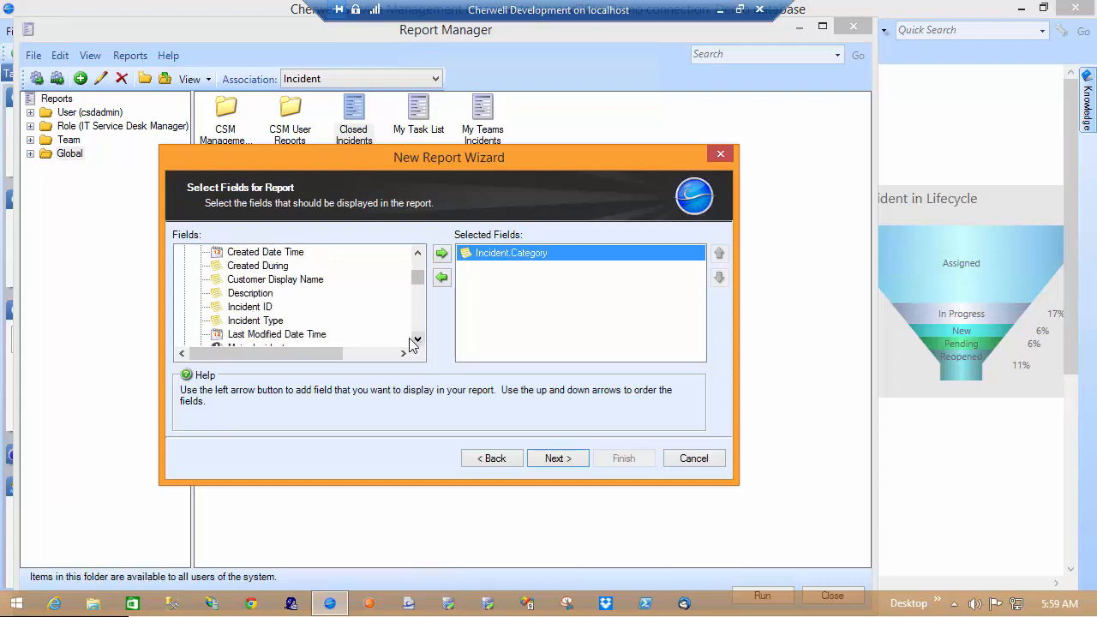
{"action": "double_click", "coordinate": [259, 307]}
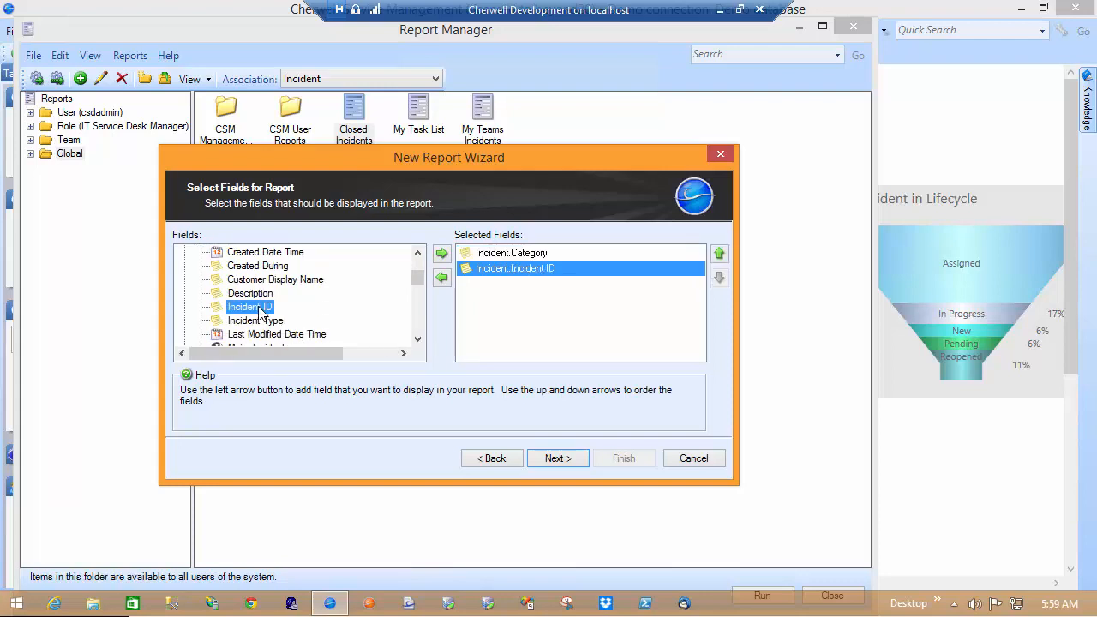
Add the incident's Service field to the fields displayed in the report
{"action": "left_click", "coordinate": [417, 341]}
{"action": "double_click", "coordinate": [417, 340]}
{"action": "left_click", "coordinate": [417, 340]}
{"action": "double_click", "coordinate": [417, 340]}
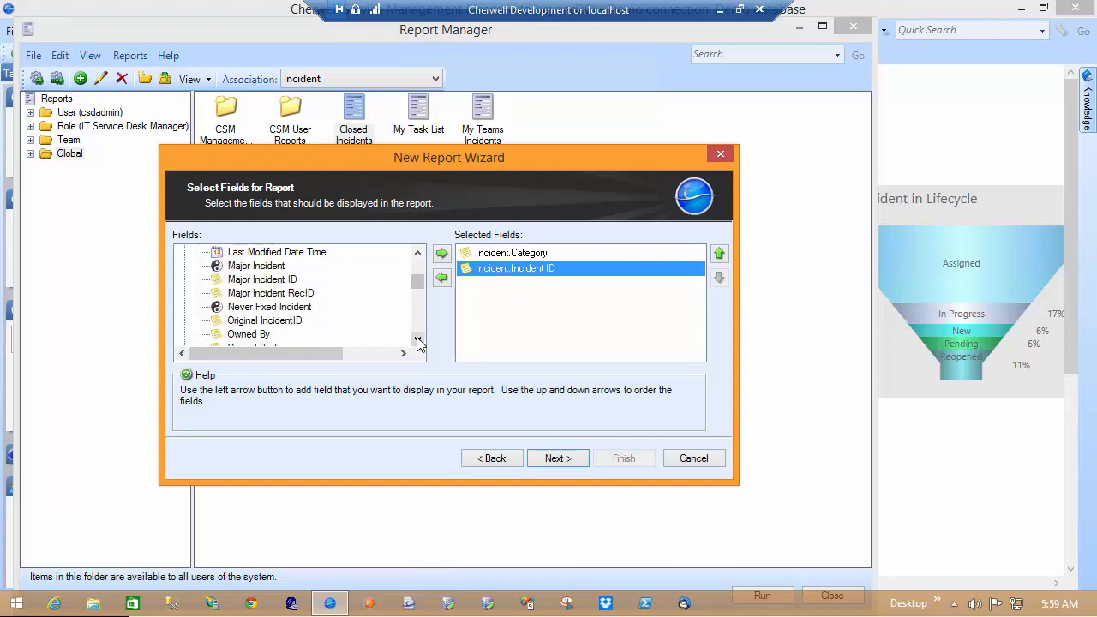
{"action": "double_click", "coordinate": [418, 340]}
{"action": "left_click", "coordinate": [417, 340]}
{"action": "double_click", "coordinate": [417, 340]}
{"action": "double_click", "coordinate": [418, 340]}
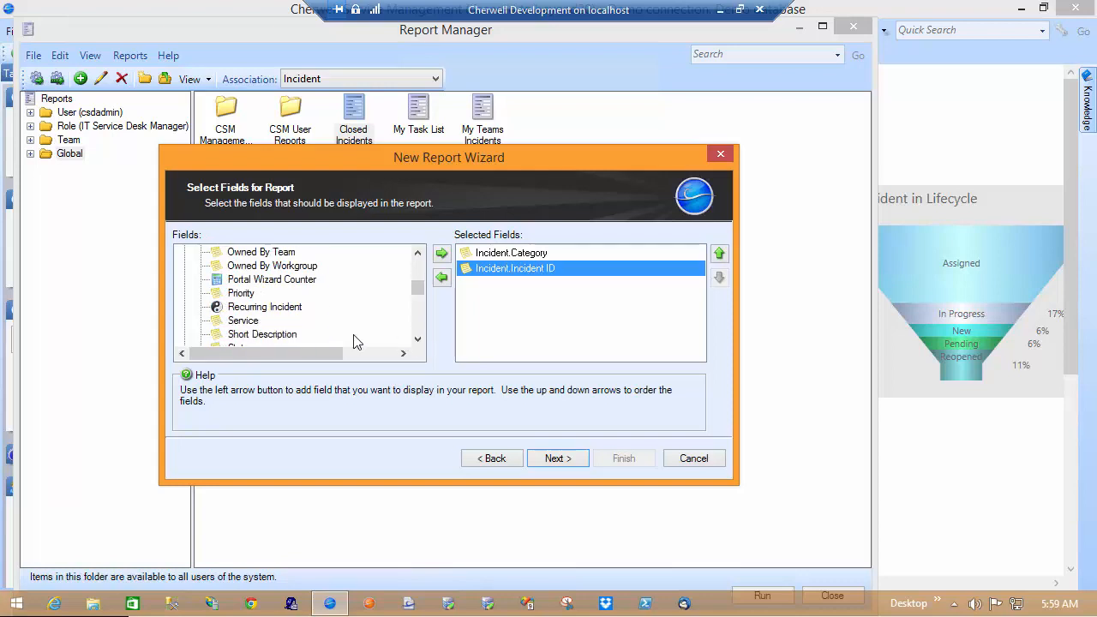
{"action": "double_click", "coordinate": [257, 320]}
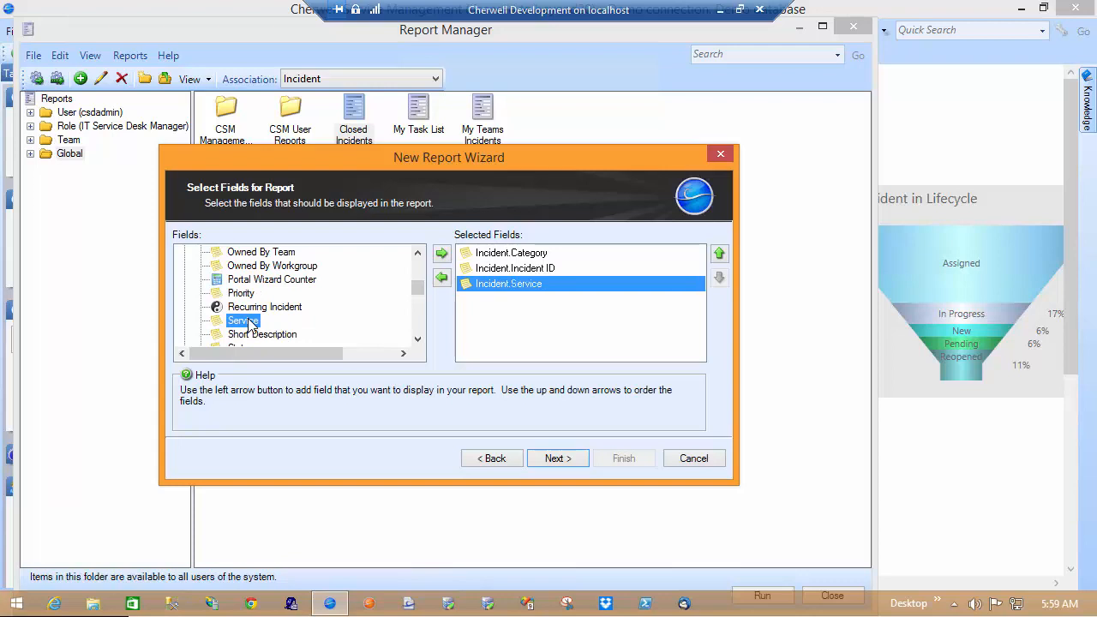
Add the incident's Customer Display Name field to the fields displayed in the report
{"action": "left_click", "coordinate": [417, 253]}
{"action": "double_click", "coordinate": [417, 253]}
{"action": "left_click", "coordinate": [417, 253]}
{"action": "double_click", "coordinate": [418, 253]}
{"action": "left_click", "coordinate": [418, 252]}
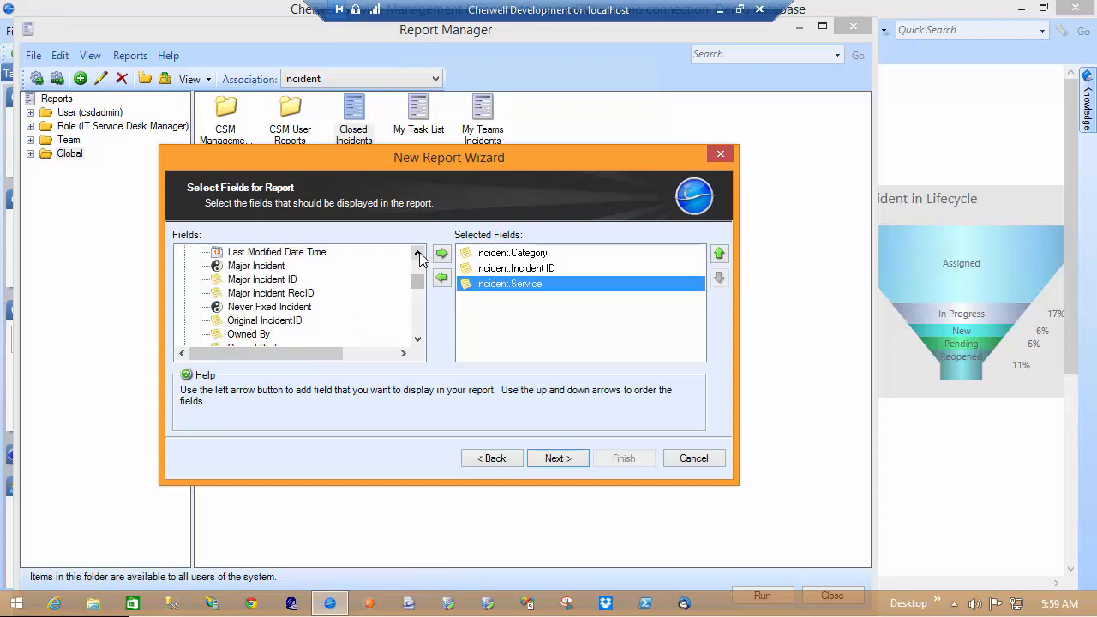
{"action": "left_click", "coordinate": [417, 253]}
{"action": "double_click", "coordinate": [417, 253]}
{"action": "double_click", "coordinate": [417, 253]}
{"action": "double_click", "coordinate": [418, 252]}
{"action": "left_click", "coordinate": [417, 253]}
{"action": "left_click", "coordinate": [417, 252]}
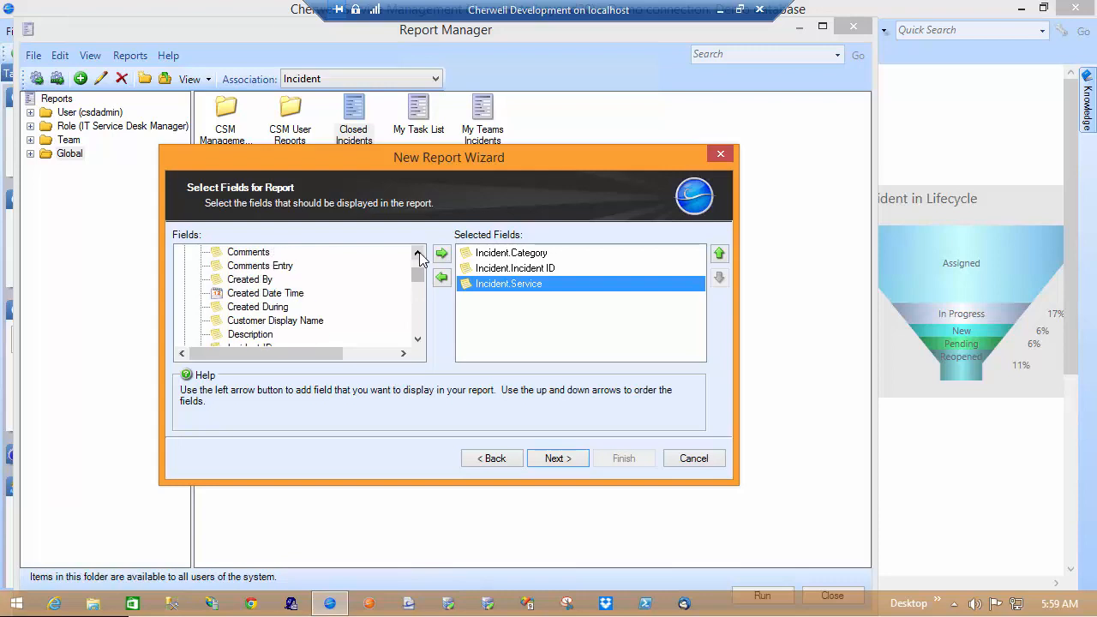
{"action": "double_click", "coordinate": [417, 253]}
{"action": "double_click", "coordinate": [417, 253]}
{"action": "double_click", "coordinate": [417, 253]}
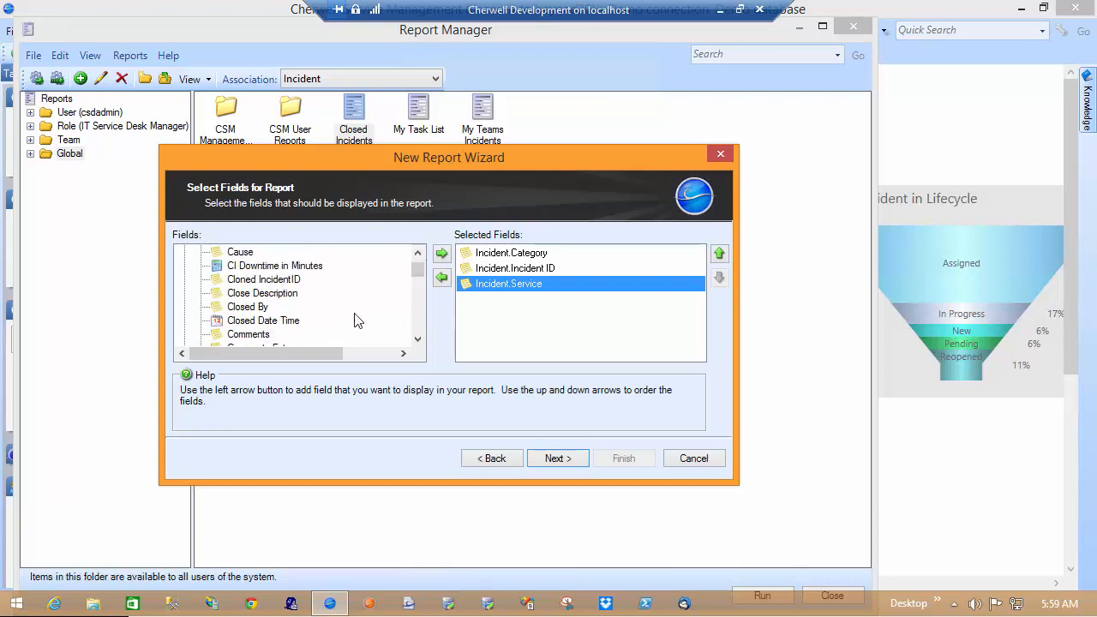
{"action": "left_click", "coordinate": [417, 340]}
{"action": "double_click", "coordinate": [417, 340]}
{"action": "left_click", "coordinate": [417, 340]}
{"action": "left_click", "coordinate": [418, 340]}
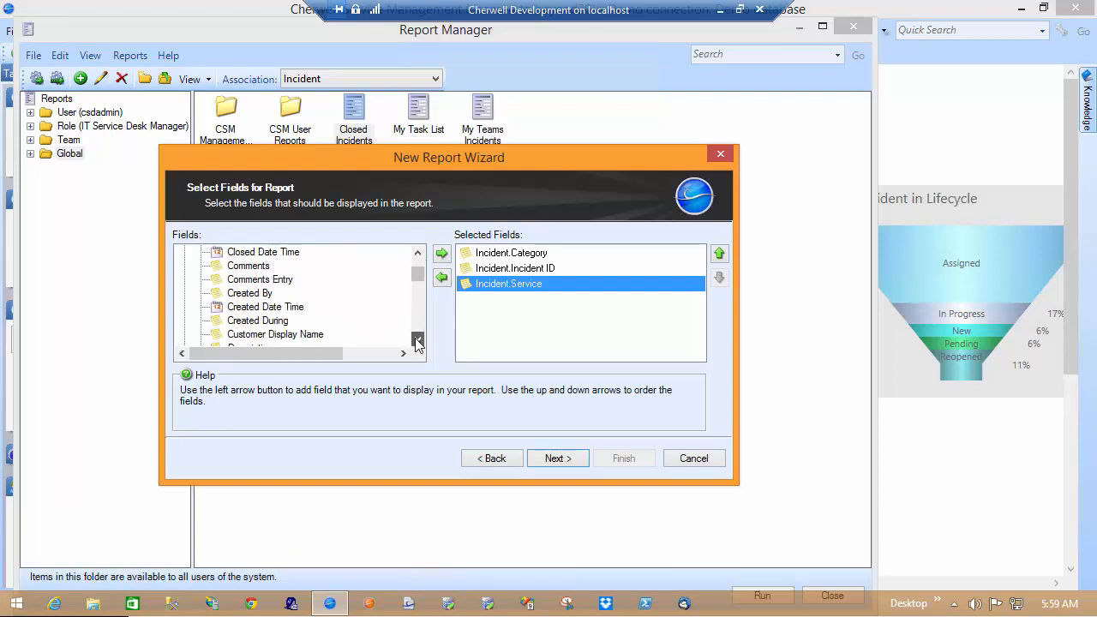
{"action": "left_click", "coordinate": [417, 340]}
{"action": "double_click", "coordinate": [315, 322]}
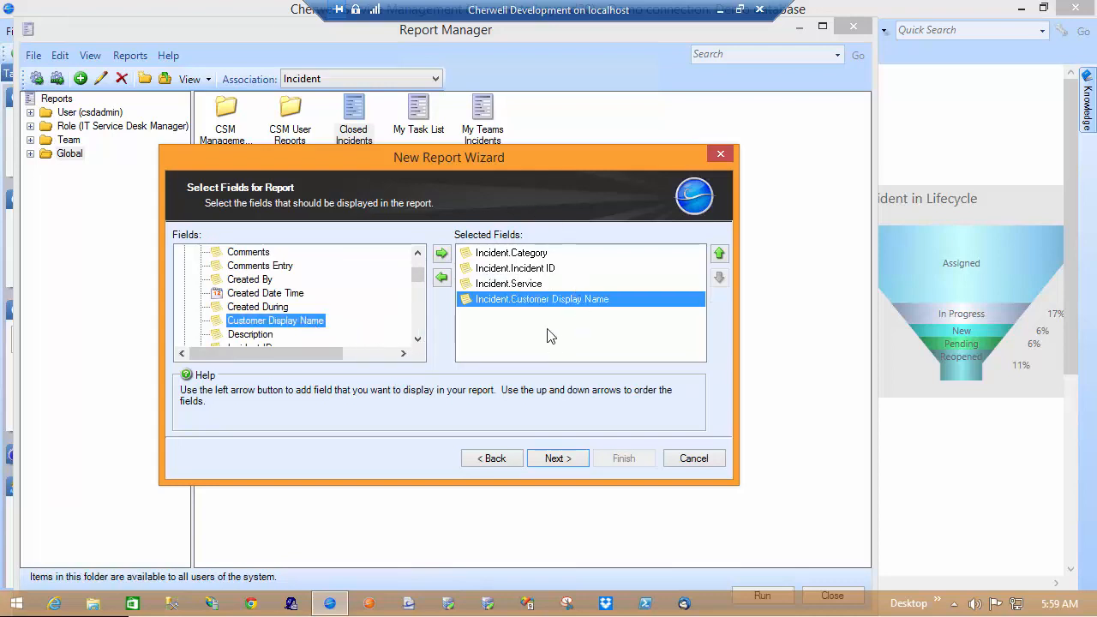
Reorder the report fields so Incident ID comes first and Customer Display Name second, and accept the field selection
{"action": "left_click", "coordinate": [544, 271]}
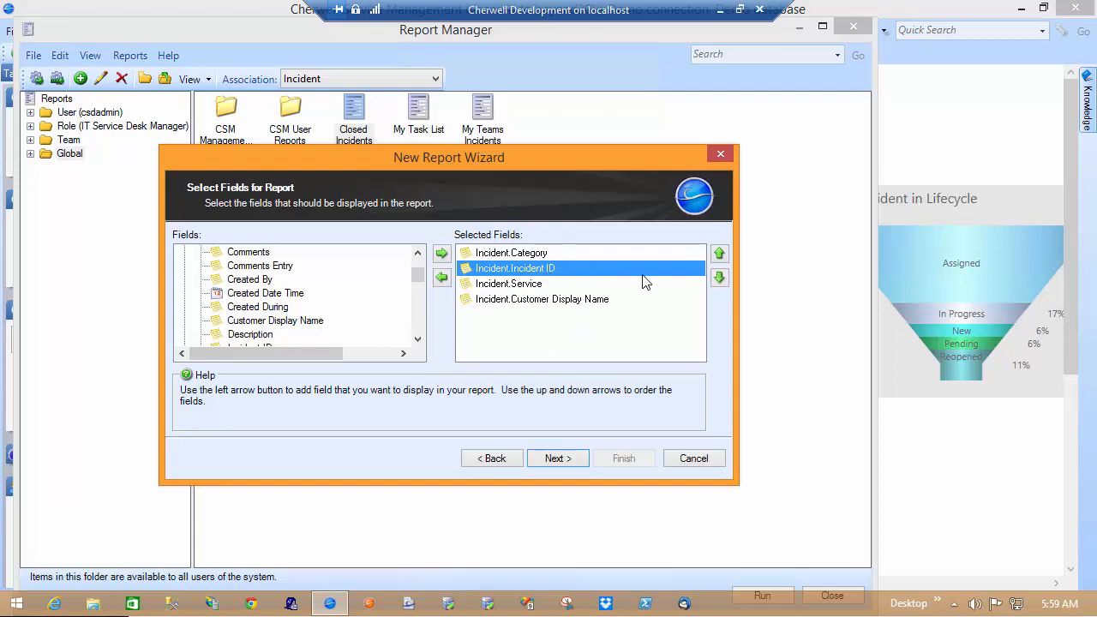
{"action": "left_click", "coordinate": [719, 254]}
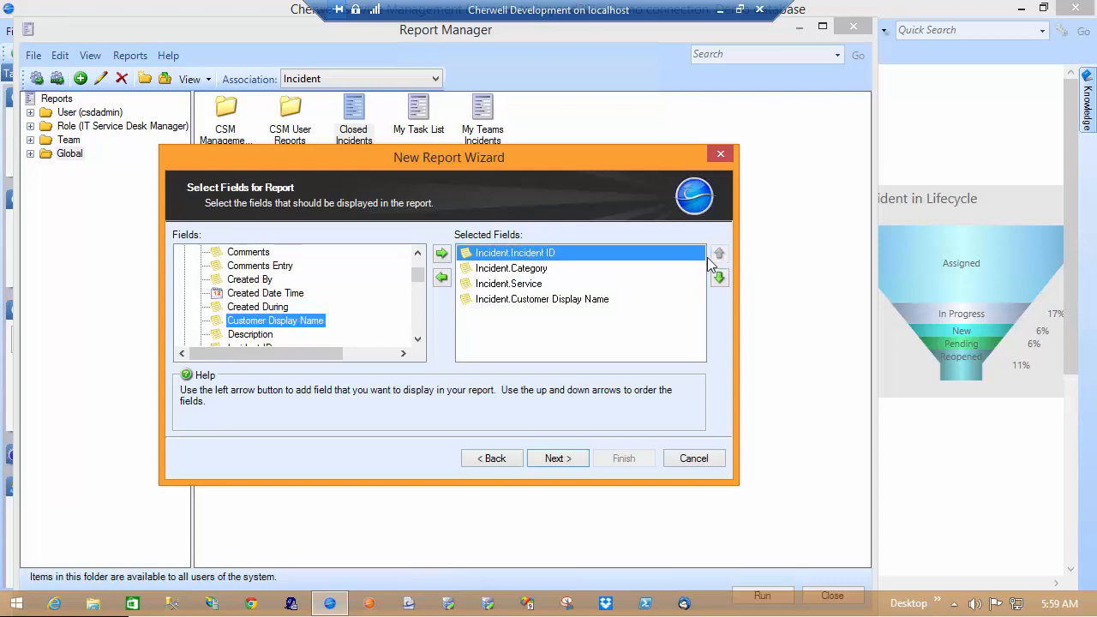
{"action": "left_click", "coordinate": [589, 300]}
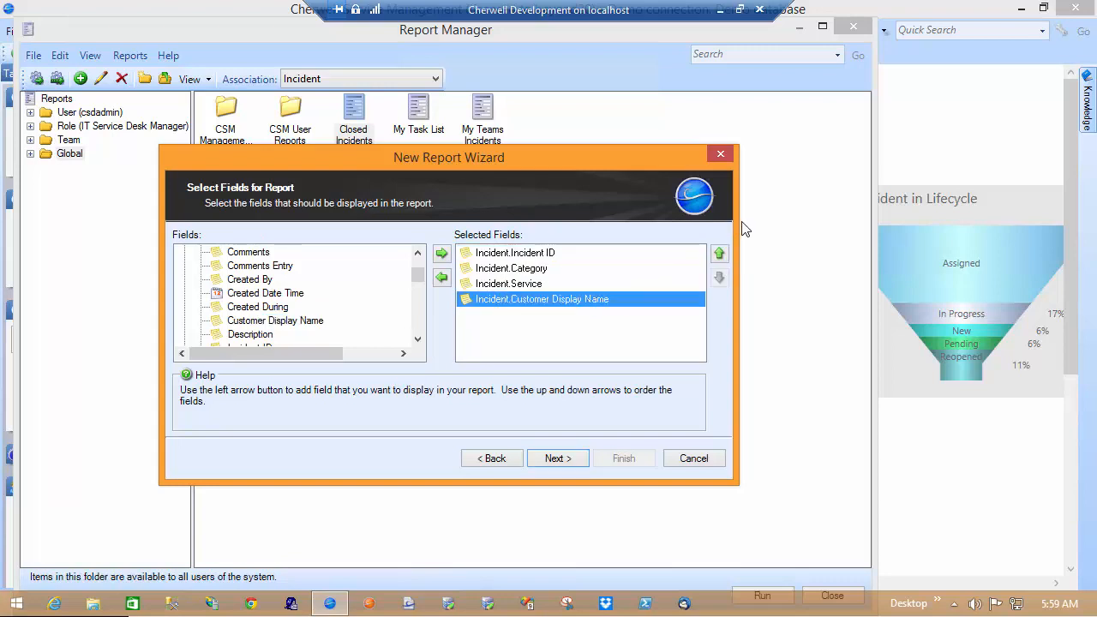
{"action": "left_click", "coordinate": [719, 254]}
{"action": "left_click", "coordinate": [719, 254]}
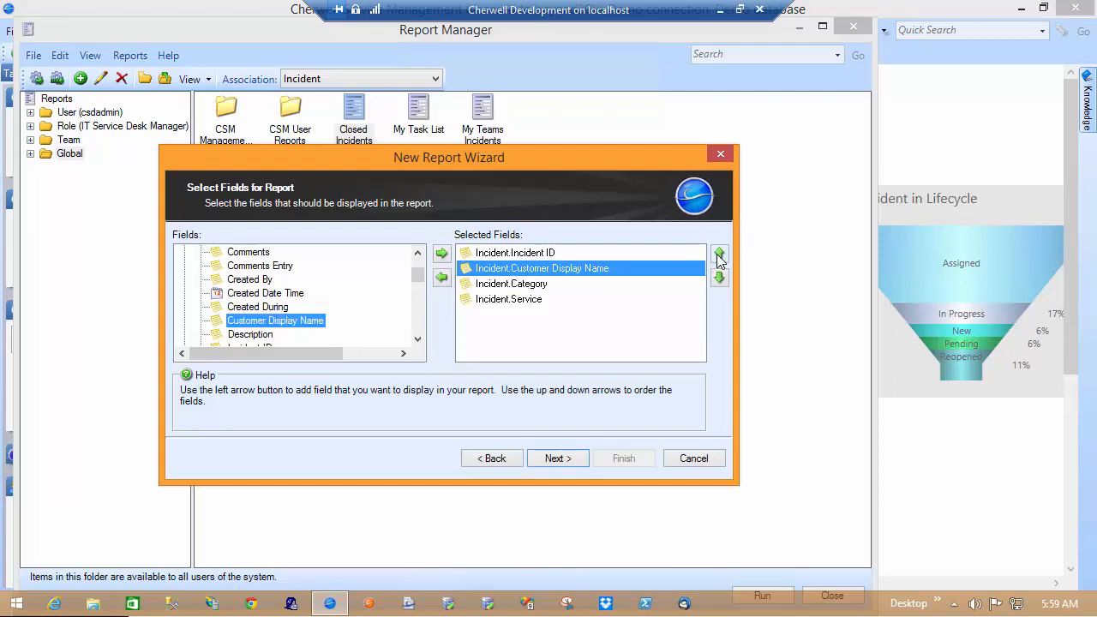
{"action": "left_click", "coordinate": [556, 465]}
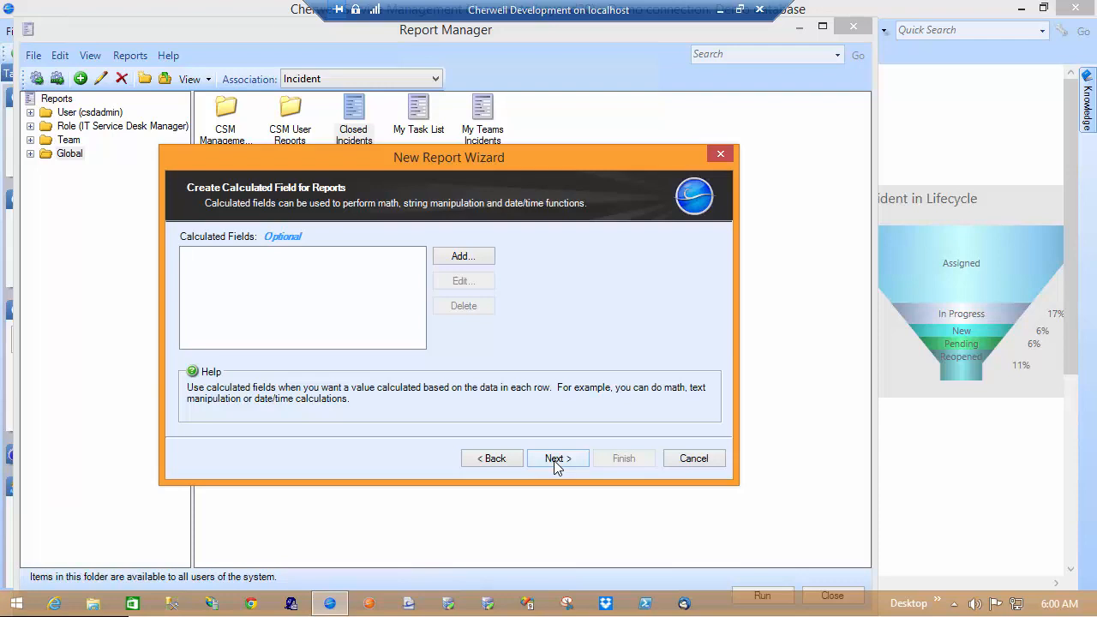
Skip the calculated fields and sort the report by the incident's Customer Display Name
{"action": "left_click", "coordinate": [555, 460]}
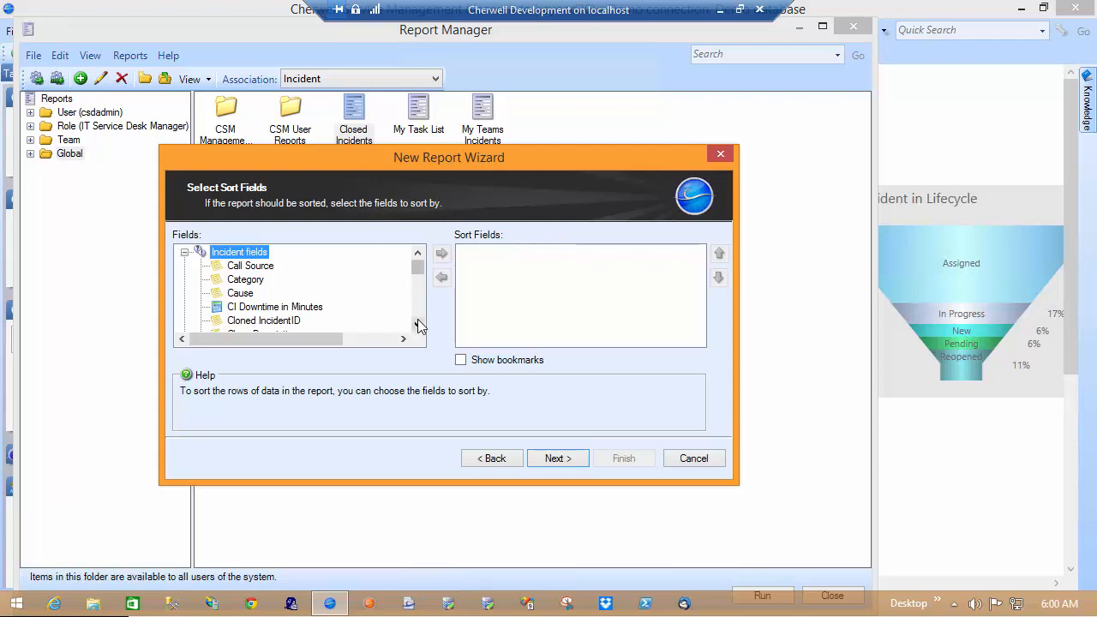
{"action": "left_click_drag", "start_coordinate": [419, 325], "coordinate": [419, 325]}
{"action": "left_click", "coordinate": [311, 294]}
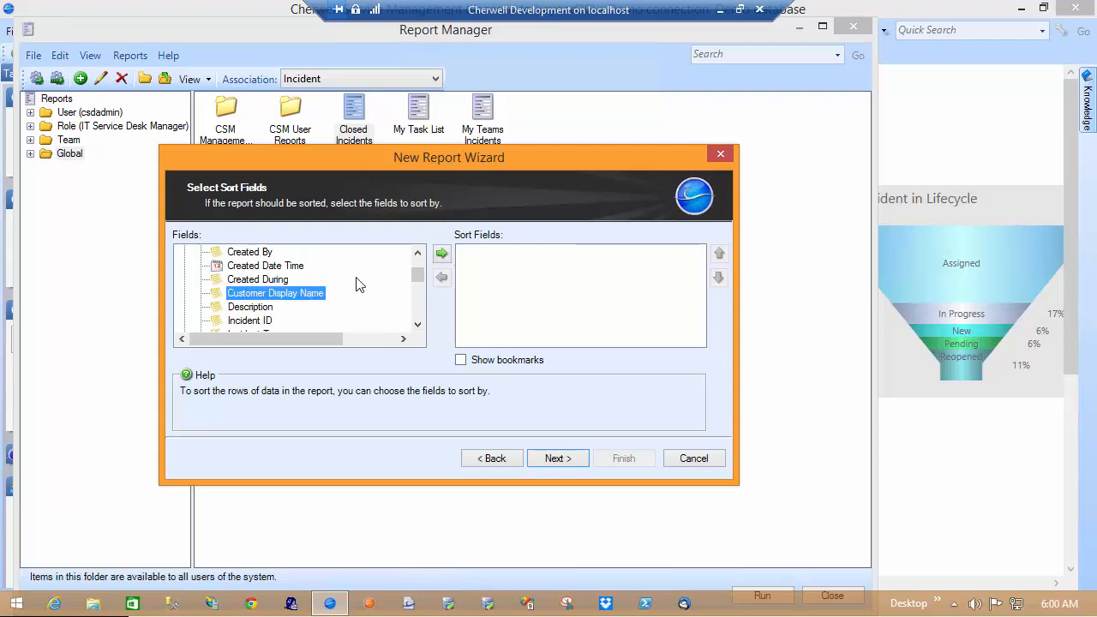
{"action": "left_click", "coordinate": [441, 255]}
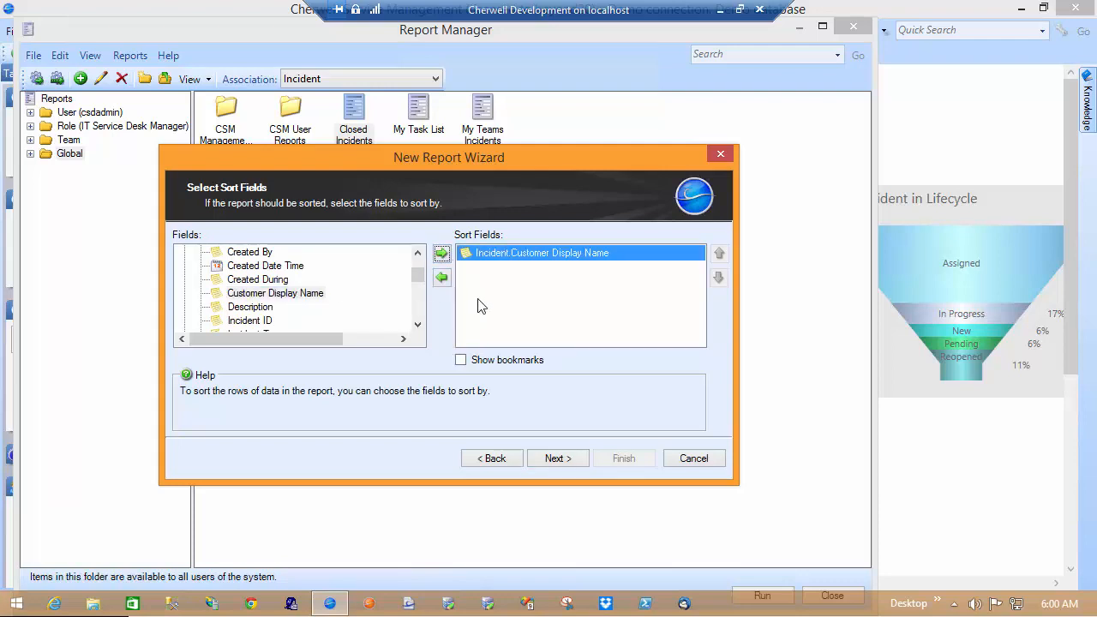
{"action": "left_click", "coordinate": [552, 460]}
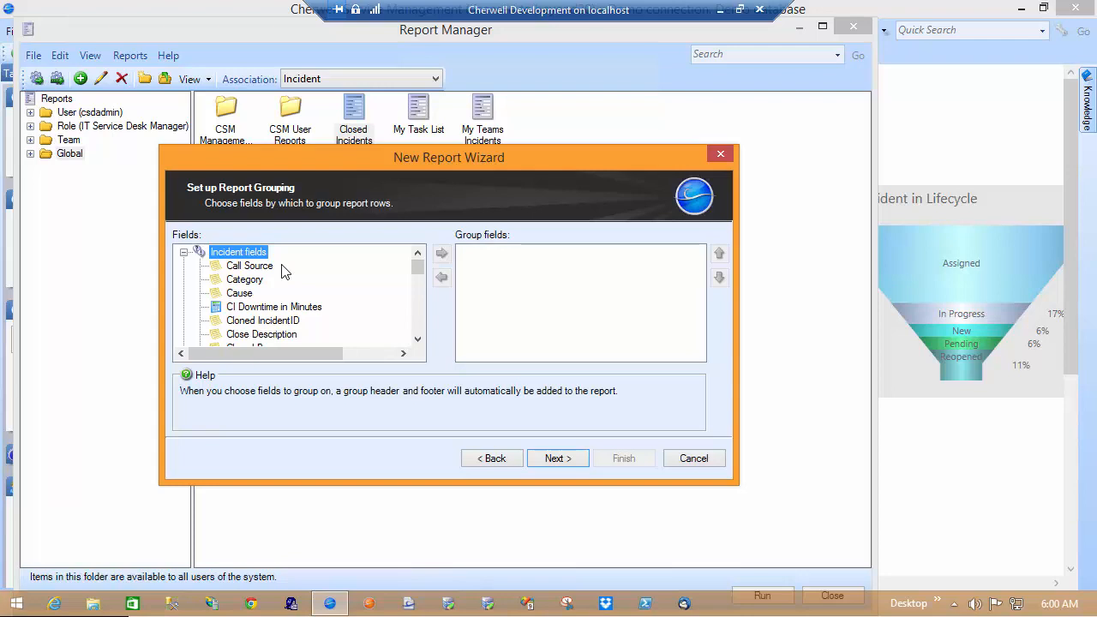
Group the report rows by the incident's Call Source and continue to the report title, header and footer settings
{"action": "left_click", "coordinate": [256, 267]}
{"action": "left_click", "coordinate": [440, 256]}
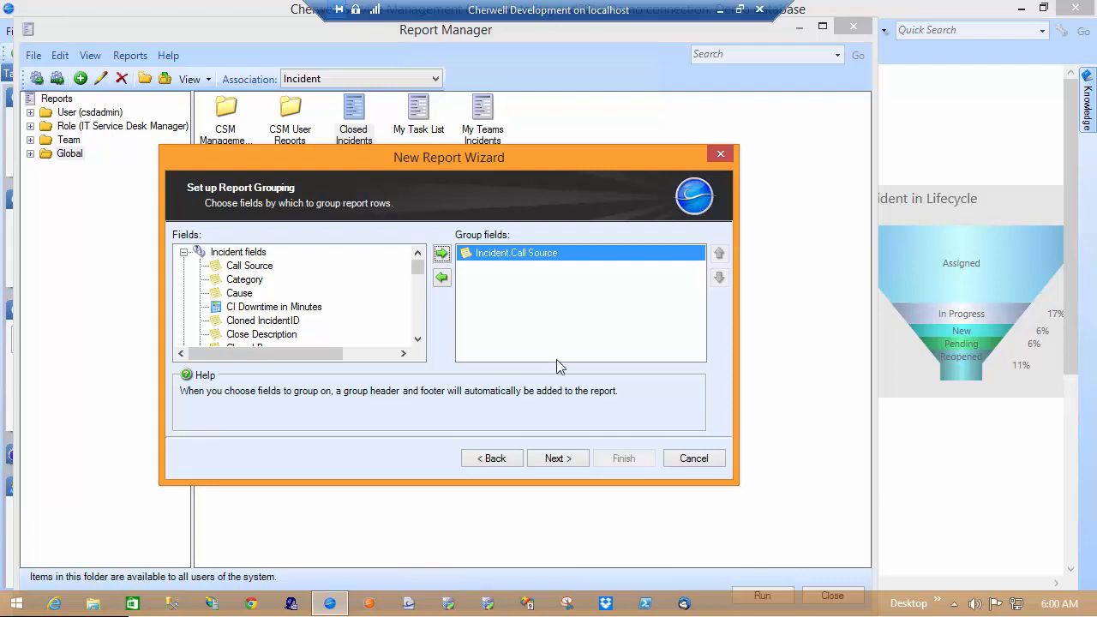
{"action": "left_click", "coordinate": [555, 458]}
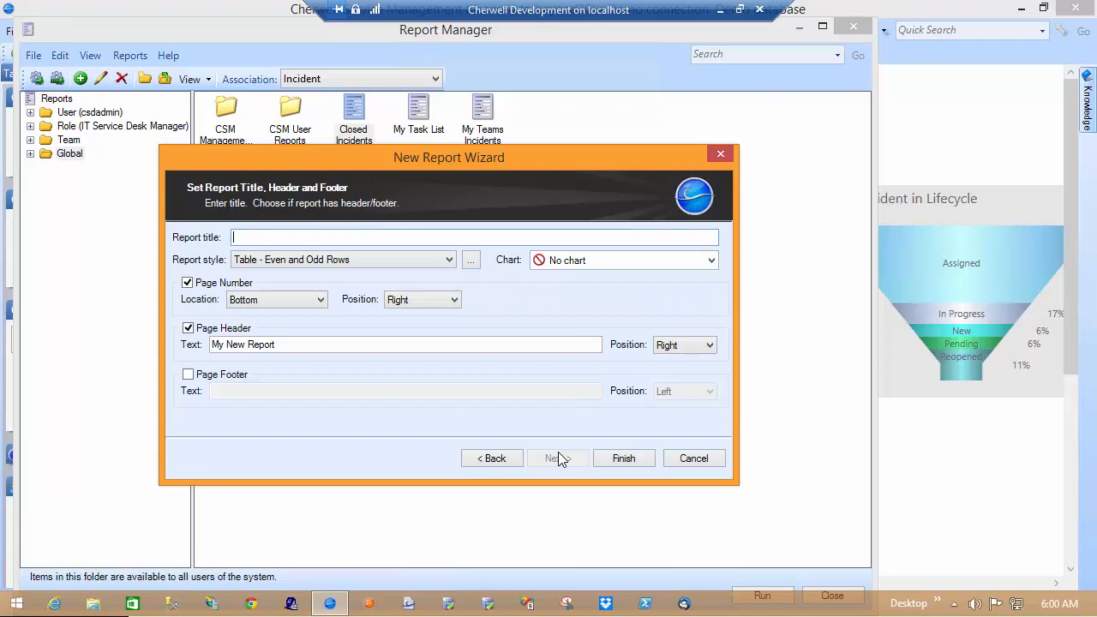
Title the report "My New Report", apply the A Touch of Red style, and finish the report wizard
{"action": "type", "text": "My New Report"}
{"action": "left_click", "coordinate": [408, 259]}
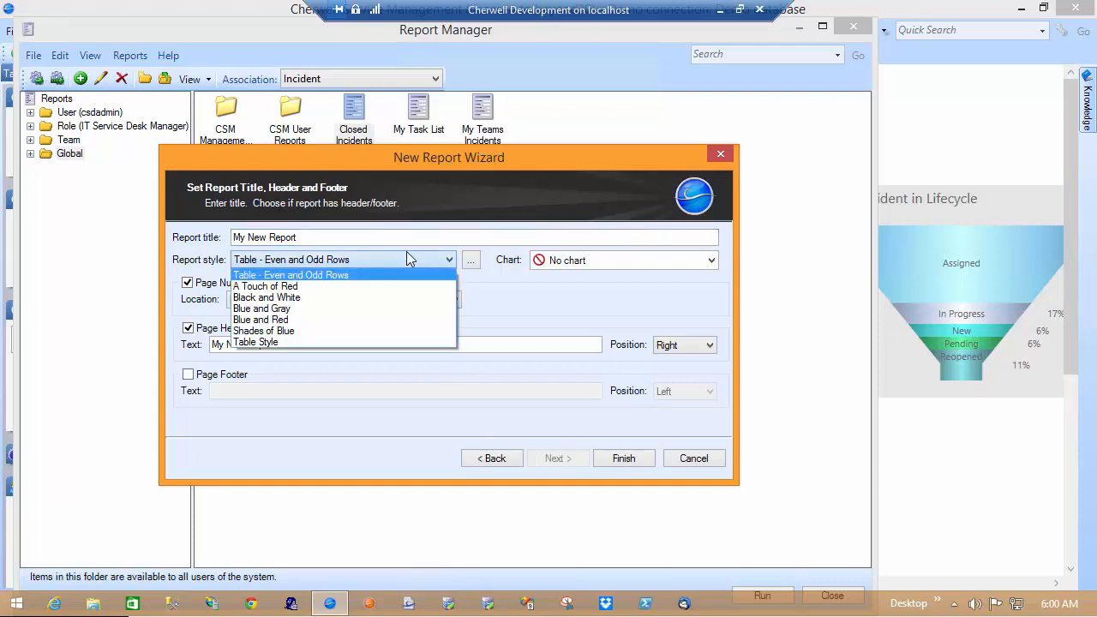
{"action": "left_click", "coordinate": [336, 292]}
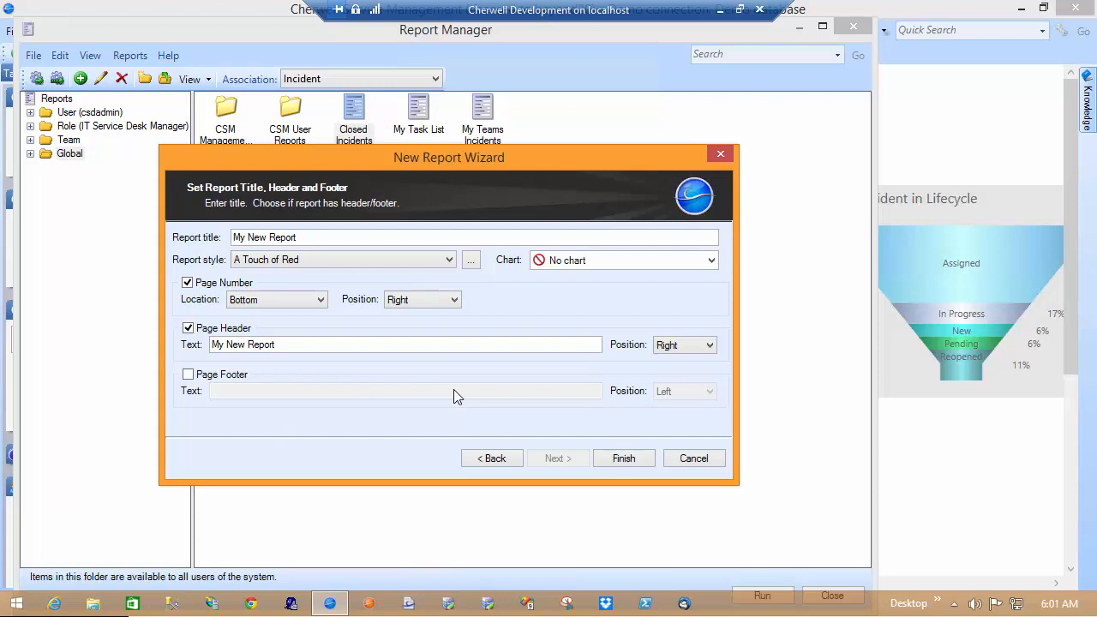
{"action": "left_click", "coordinate": [620, 458]}
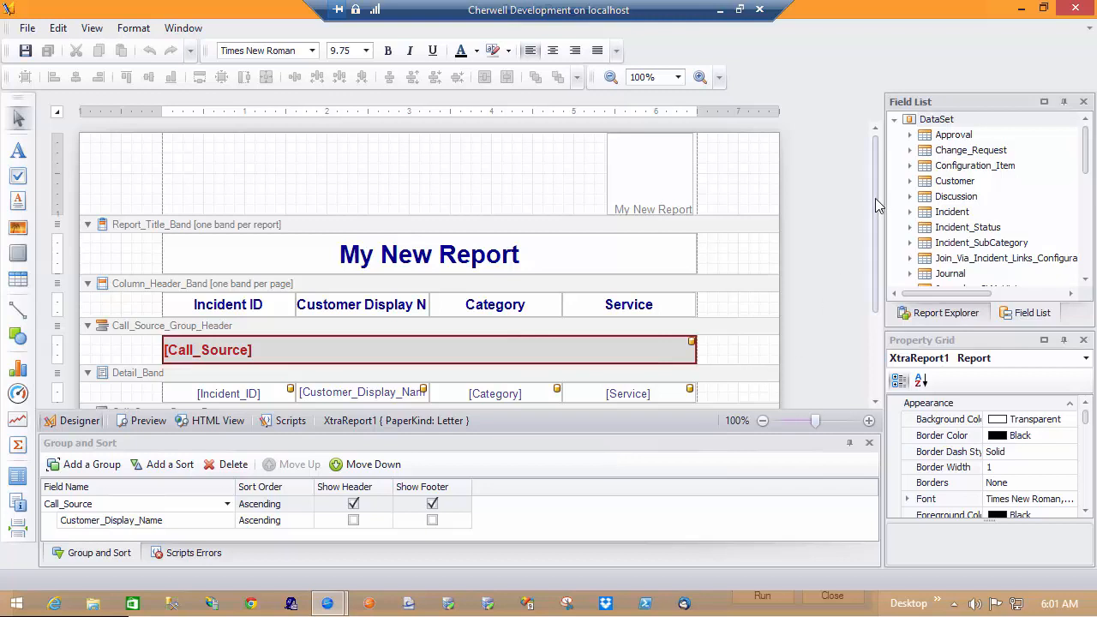
Review the report's band layout in the designer and preview its incidents grouped by call source
{"action": "mouse_move", "coordinate": [874, 197]}
{"action": "left_mouse_down"}
{"action": "mouse_move", "coordinate": [886, 289]}
{"action": "mouse_move", "coordinate": [865, 192]}
{"action": "mouse_move", "coordinate": [869, 215]}
{"action": "left_mouse_up"}
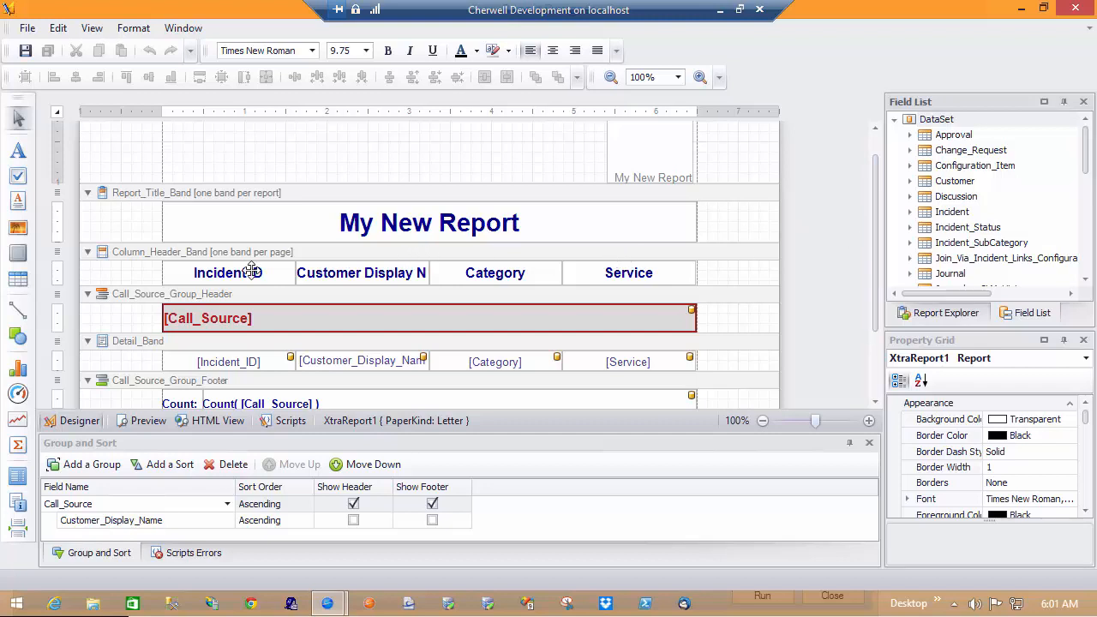
{"action": "left_click", "coordinate": [143, 421]}
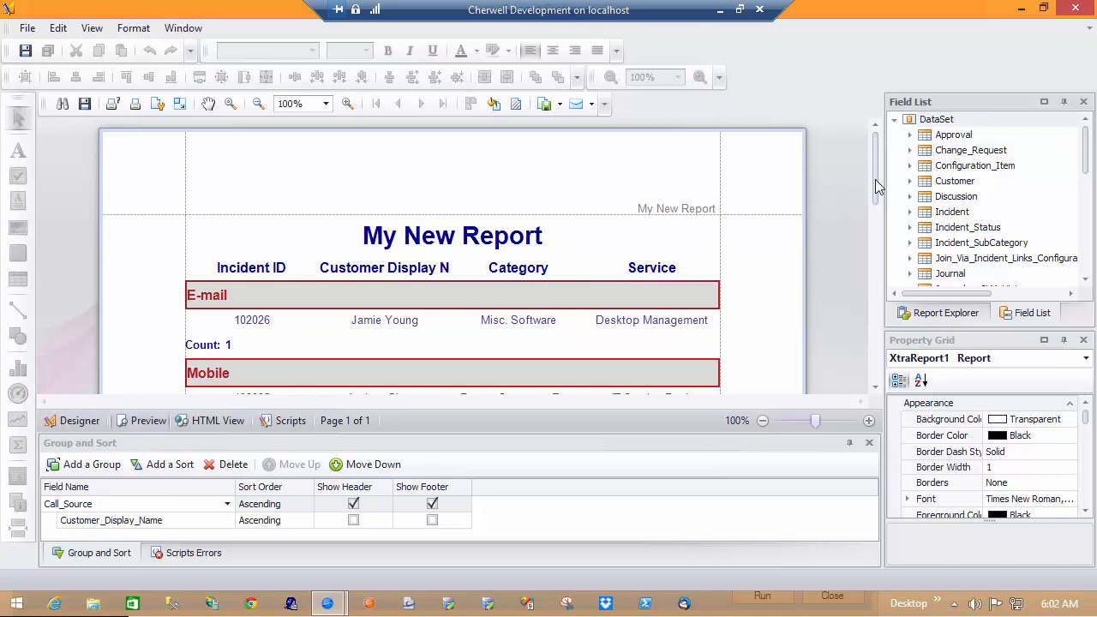
{"action": "mouse_move", "coordinate": [877, 193]}
{"action": "left_mouse_down"}
{"action": "mouse_move", "coordinate": [885, 330]}
{"action": "mouse_move", "coordinate": [861, 190]}
{"action": "mouse_move", "coordinate": [869, 266]}
{"action": "mouse_move", "coordinate": [863, 206]}
{"action": "left_mouse_up"}
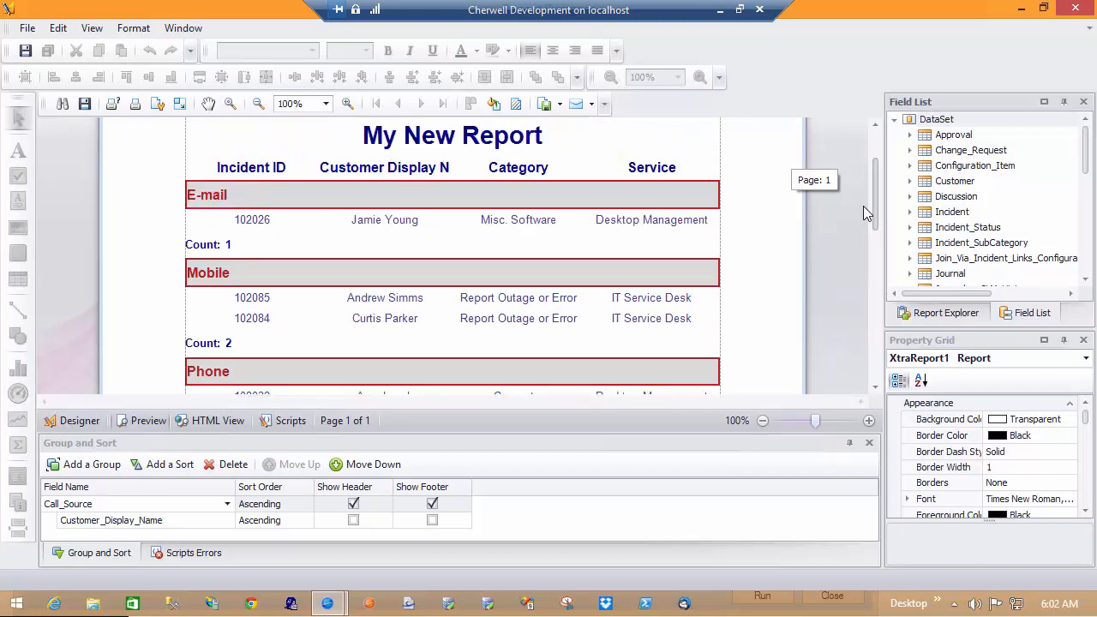
{"action": "mouse_move", "coordinate": [863, 206]}
{"action": "left_mouse_down"}
{"action": "mouse_move", "coordinate": [882, 351]}
{"action": "mouse_move", "coordinate": [857, 196]}
{"action": "left_mouse_up"}
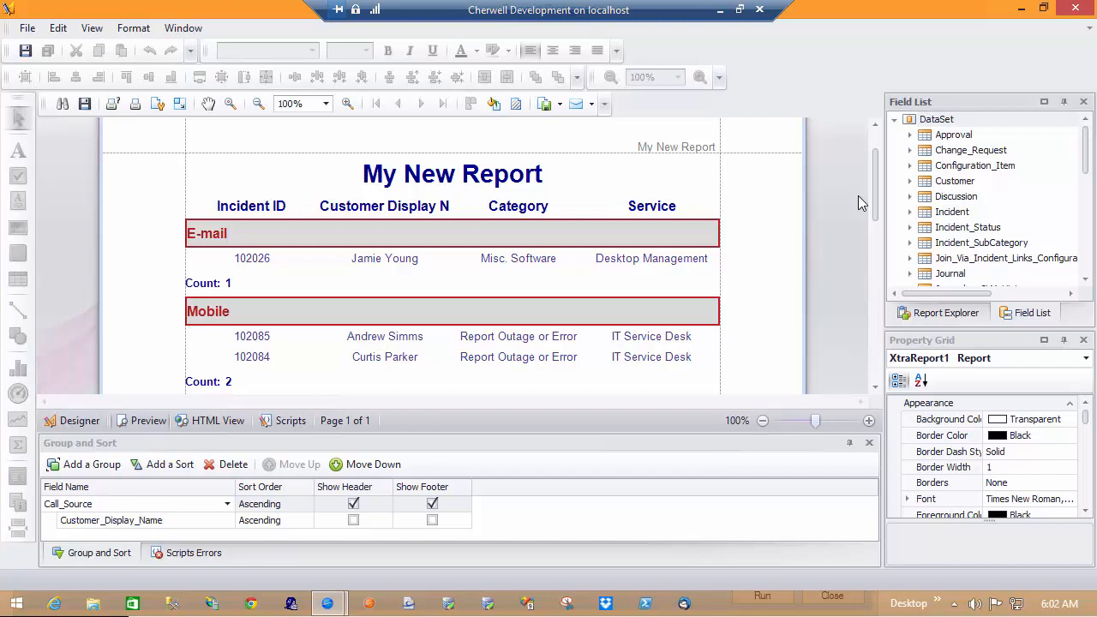
Close the report designer and run My New Report from the Global reports folder
{"action": "left_click", "coordinate": [1075, 8]}
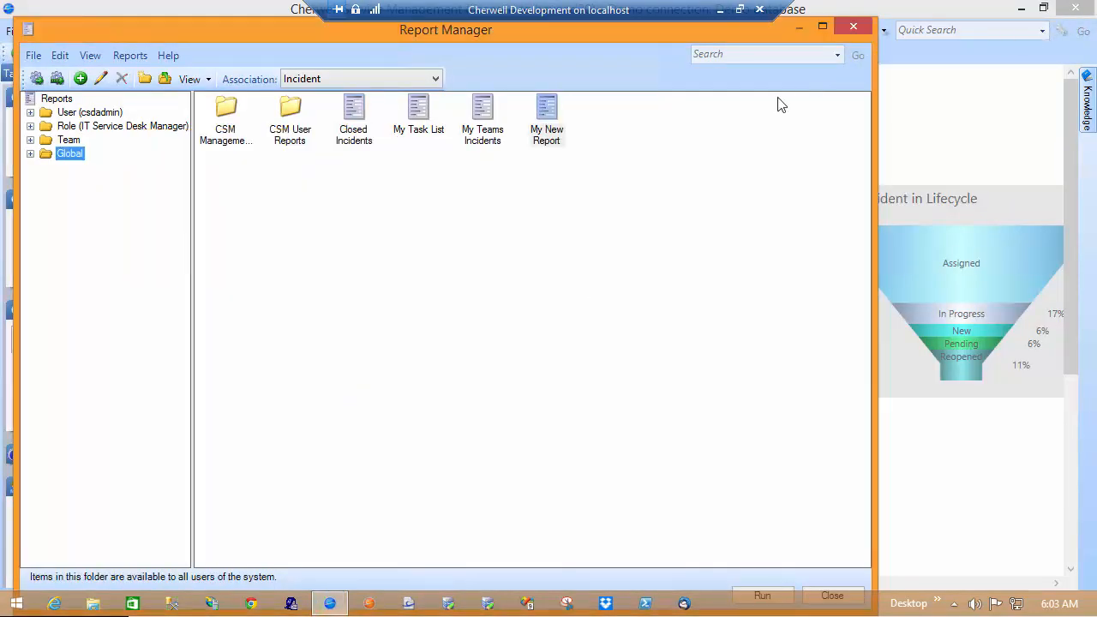
{"action": "left_click", "coordinate": [556, 127]}
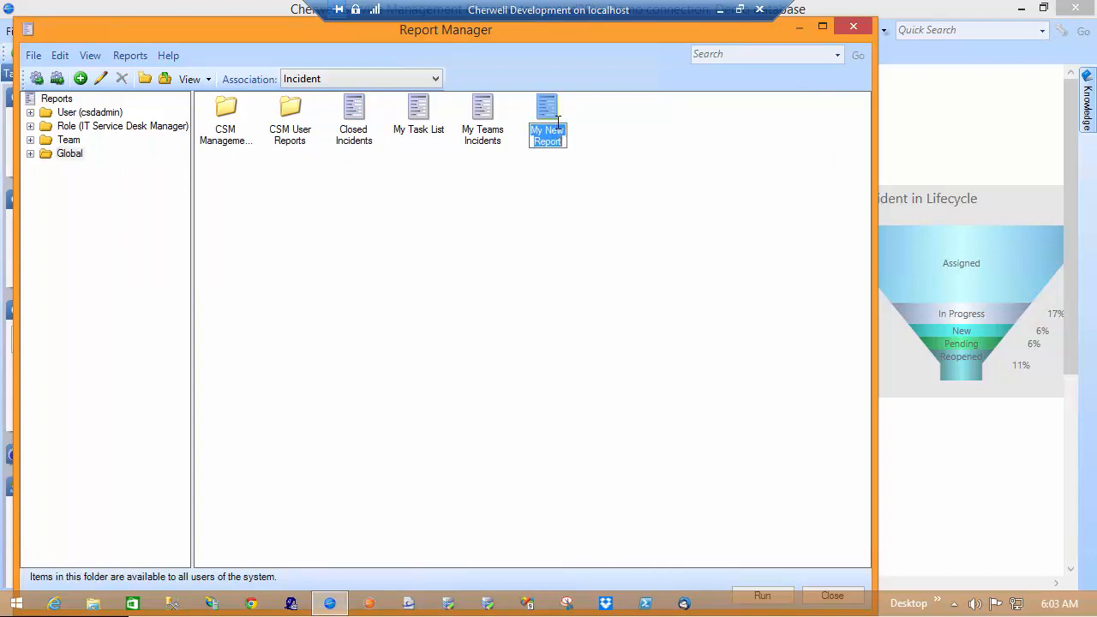
{"action": "double_click", "coordinate": [555, 112]}
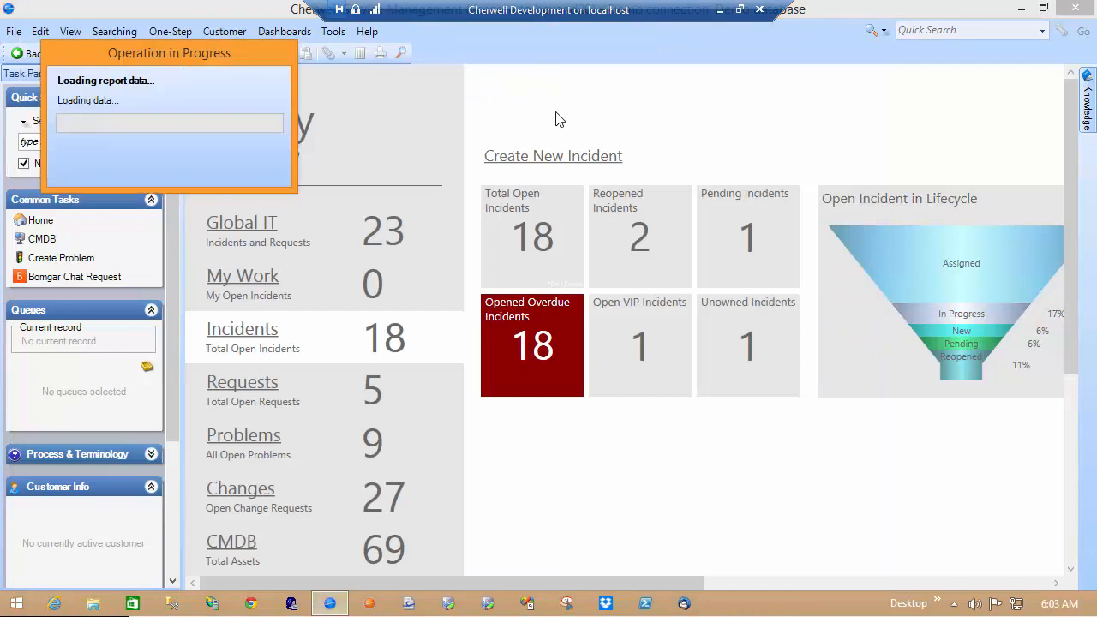